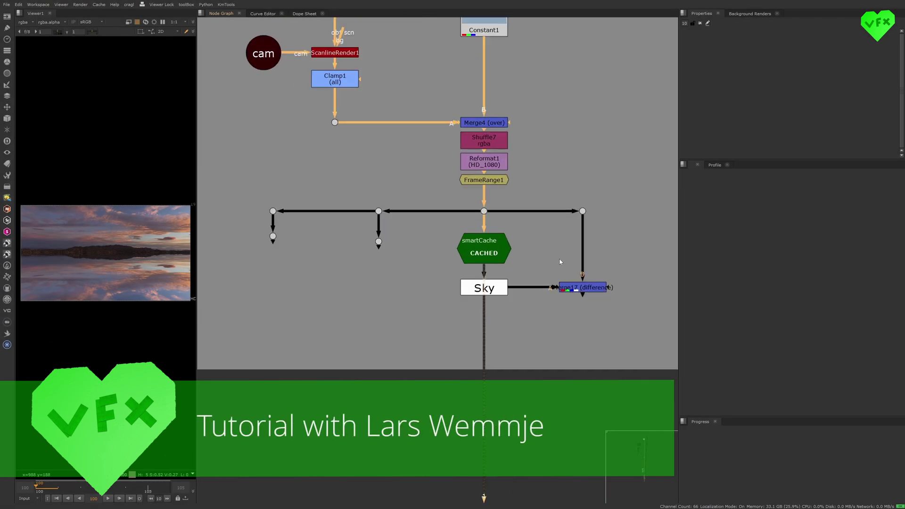
# Step: Pan the node graph so Axis6 and Scene3 appear above the cached smartCache branch
pyautogui.moveTo(560, 262); pyautogui.dragTo(537, 319, button='middle')
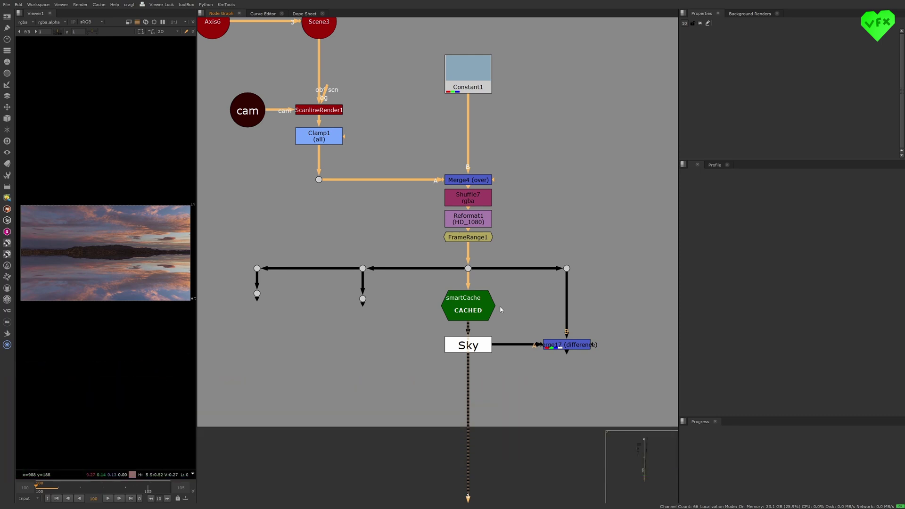
pyautogui.click(490, 308)
pyautogui.click(510, 297)
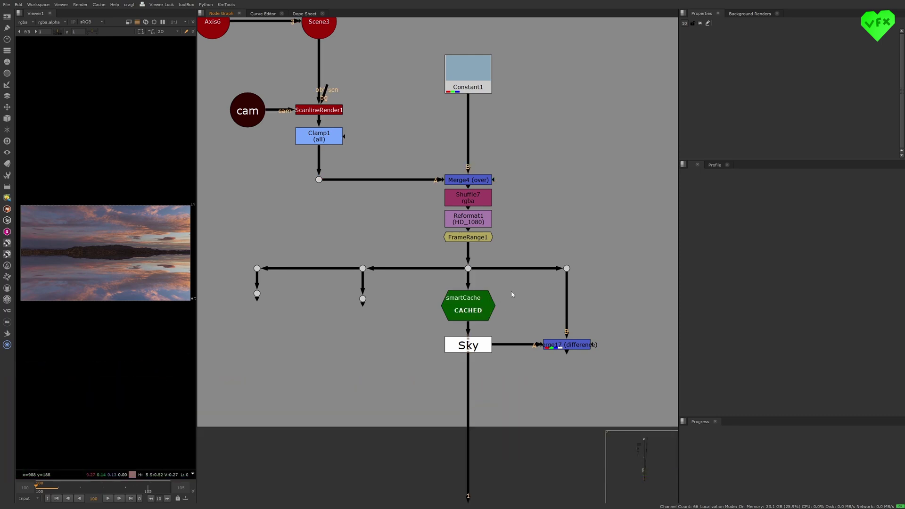
pyautogui.moveTo(534, 294); pyautogui.dragTo(508, 300, button='middle')
pyautogui.press('w')
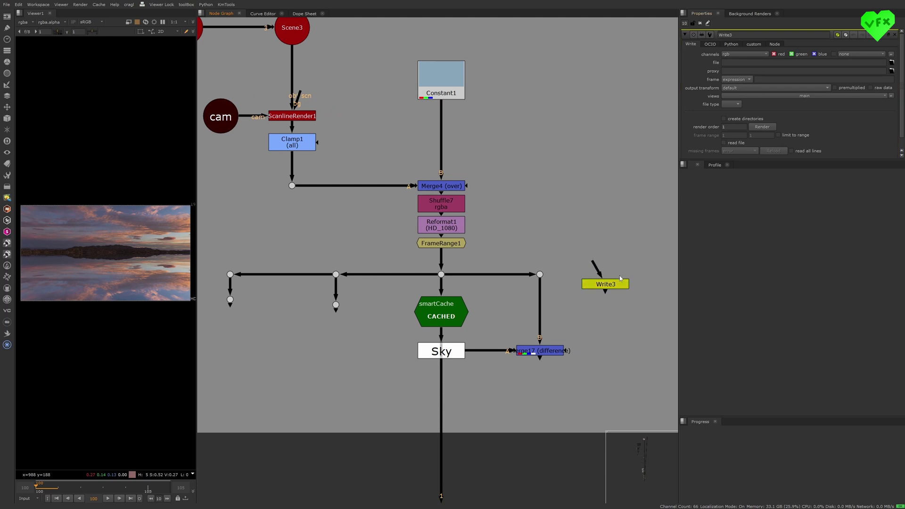
pyautogui.press('Delete')
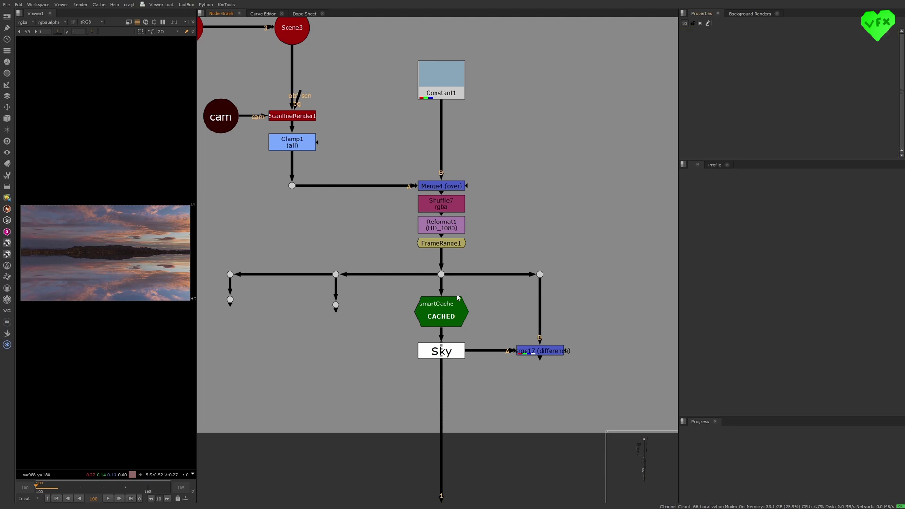
pyautogui.moveTo(308, 318); pyautogui.dragTo(360, 300)
# Step: Add smartCache3 under the middle branch dot and render its cache locally for frames 100–102
pyautogui.press('Tab')
pyautogui.write('smart')
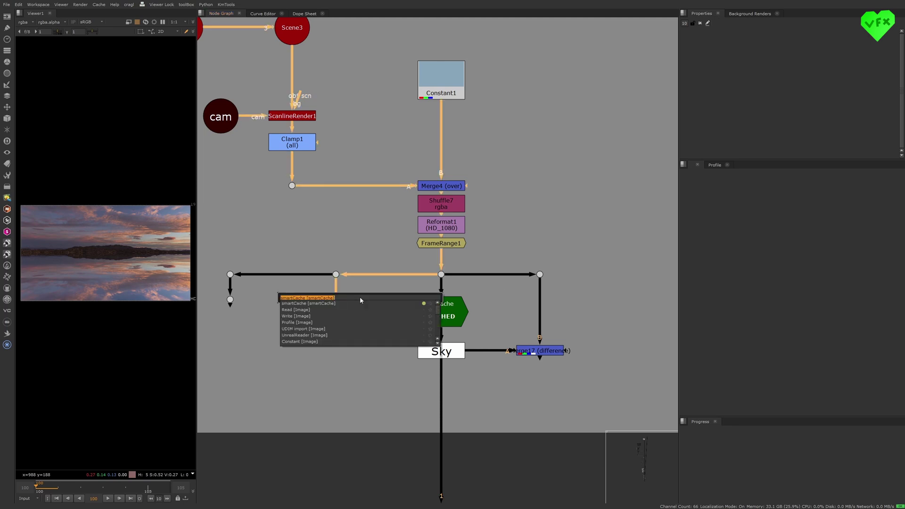
pyautogui.press('Return')
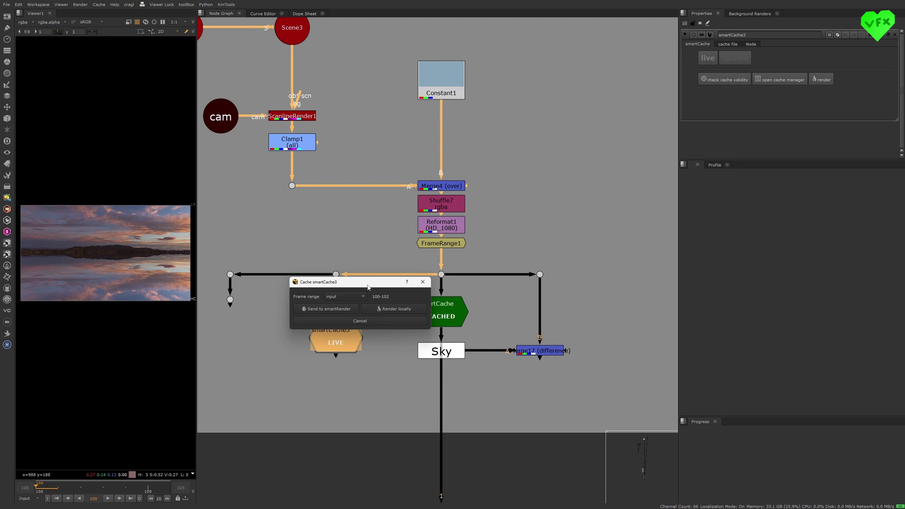
pyautogui.moveTo(365, 284); pyautogui.dragTo(342, 208)
pyautogui.click(370, 233)
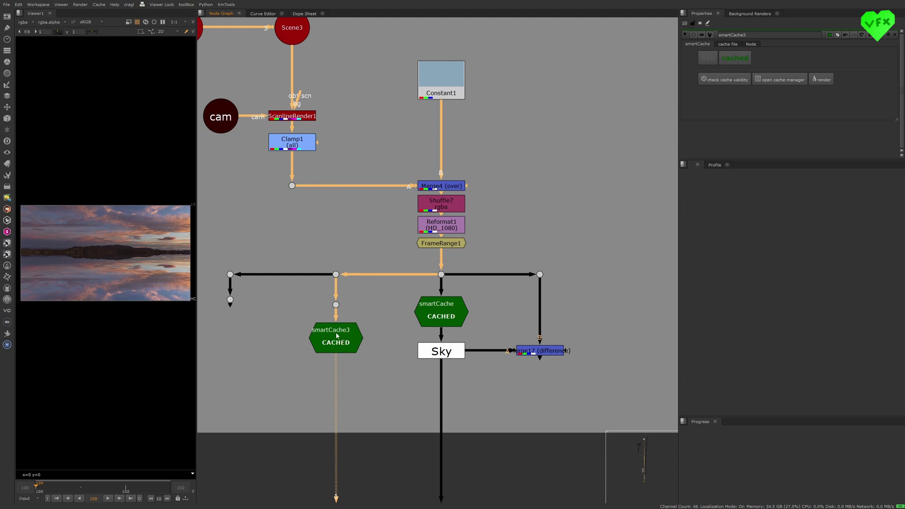
pyautogui.click(707, 57)
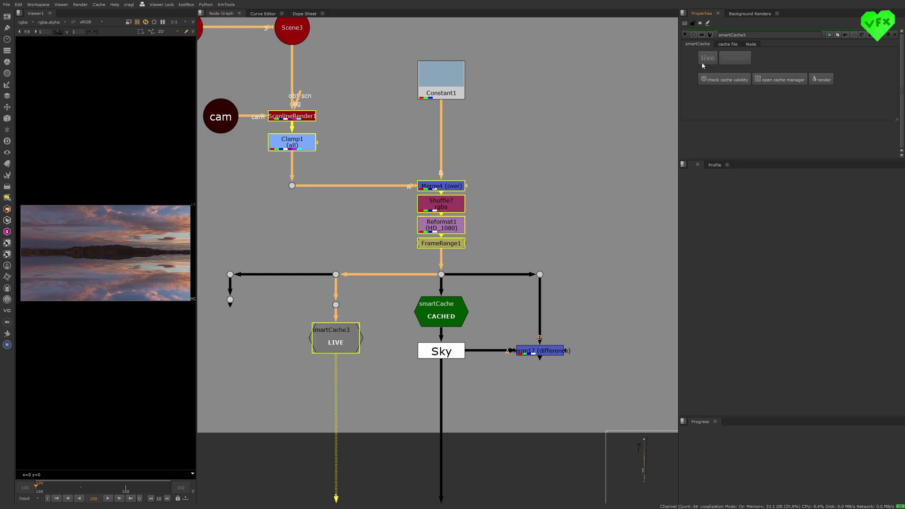
pyautogui.click(739, 63)
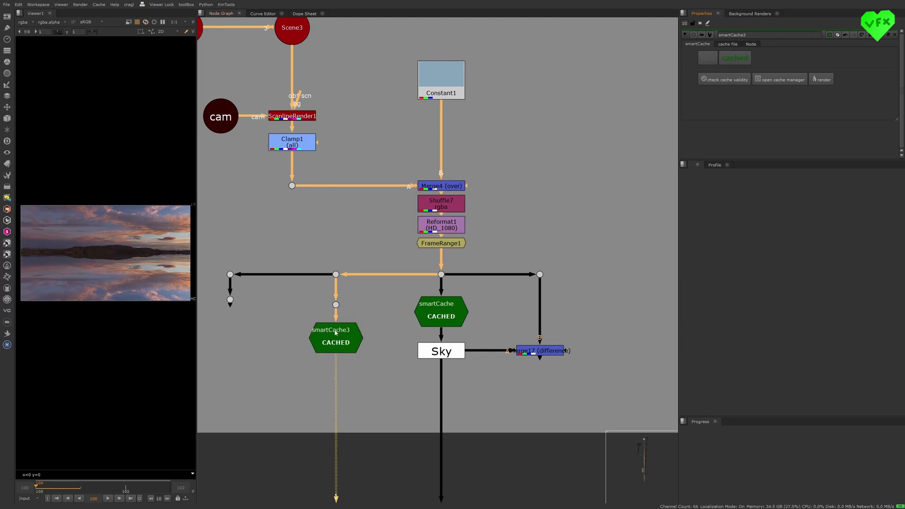
pyautogui.click(722, 44)
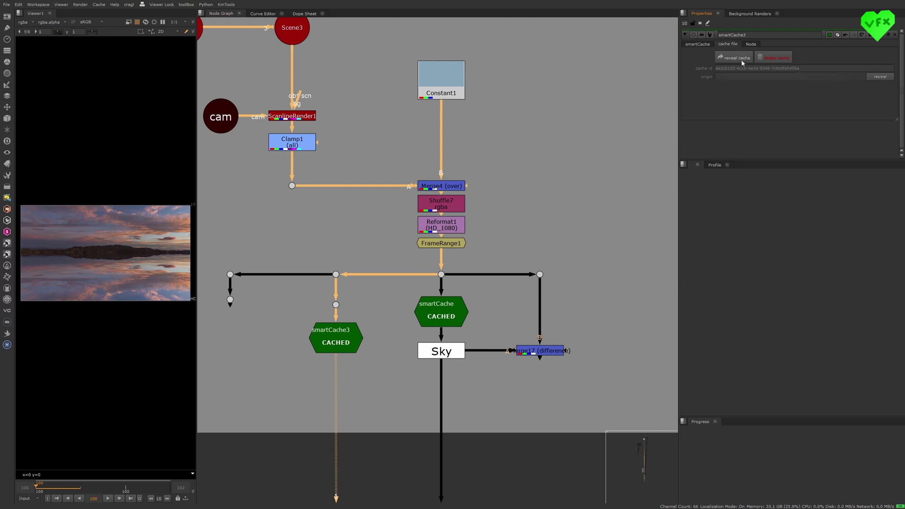
pyautogui.click(698, 45)
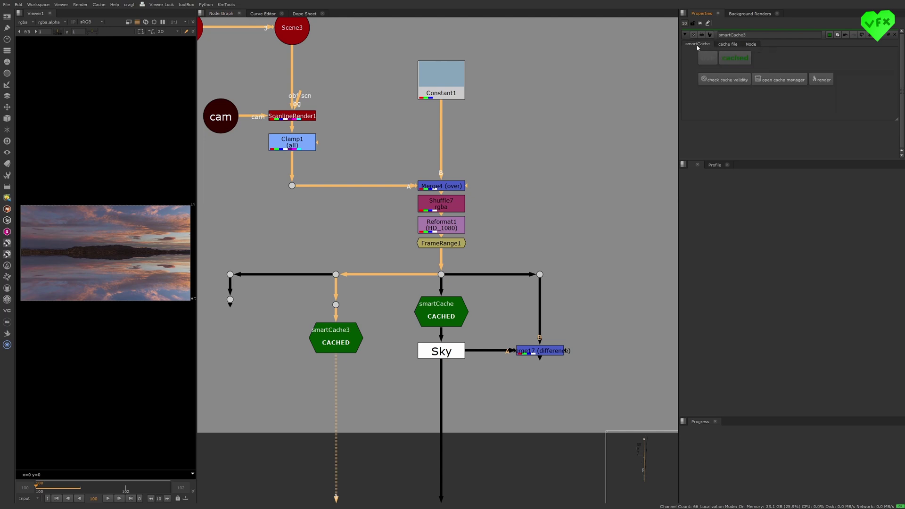
pyautogui.click(536, 354)
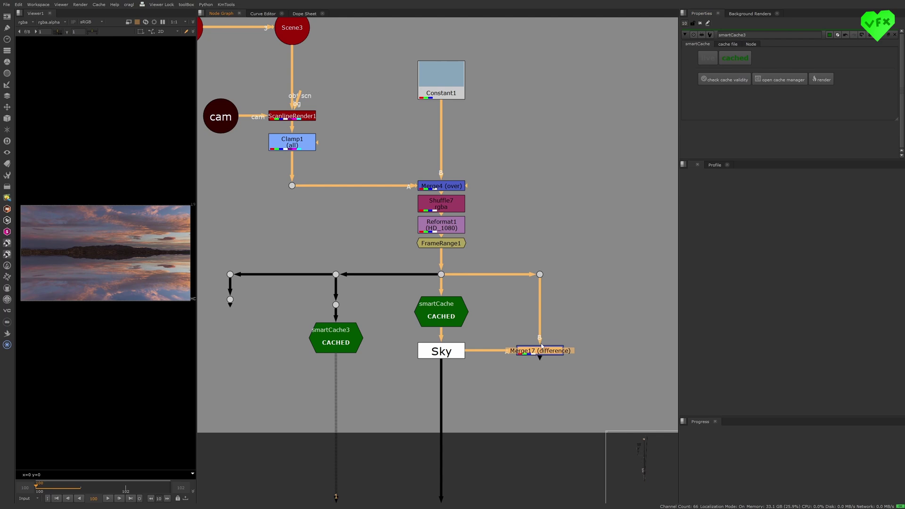
# Step: View the Merge17 difference result, then the smartCache3 sky output in the viewer
pyautogui.press('1')
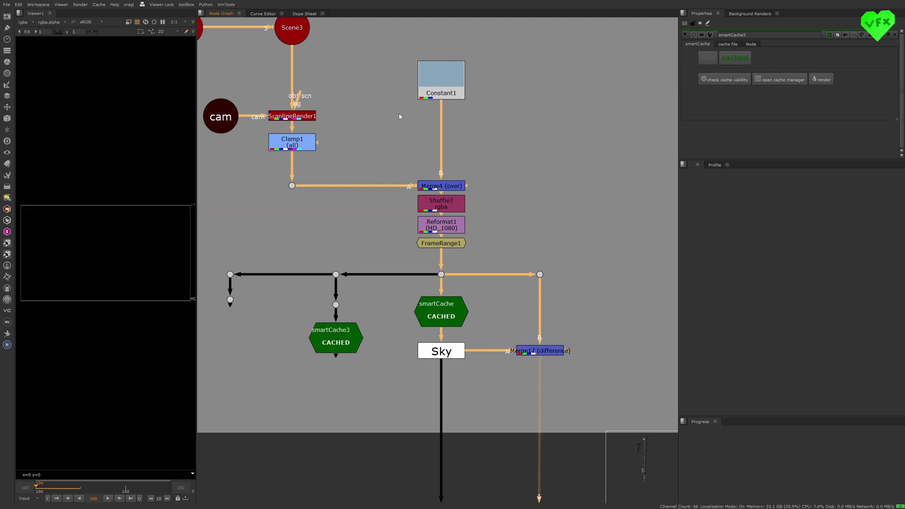
pyautogui.click(347, 343)
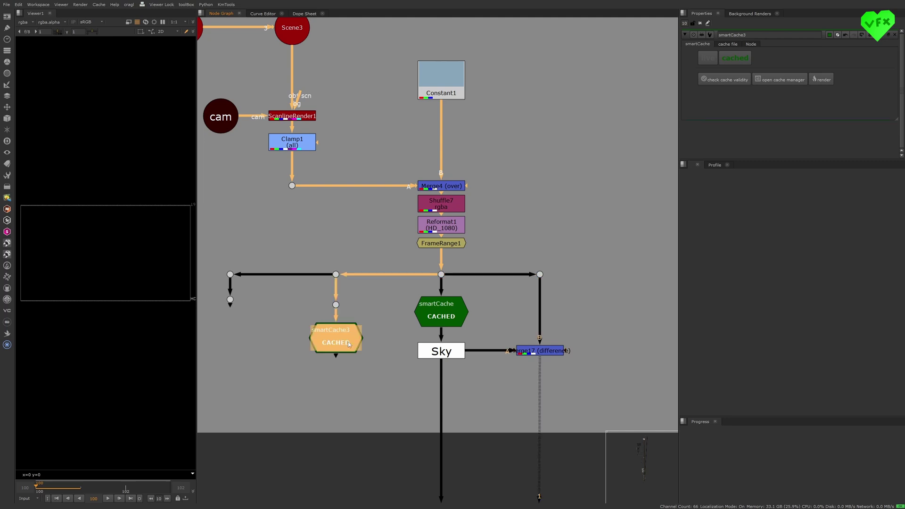
pyautogui.press('1')
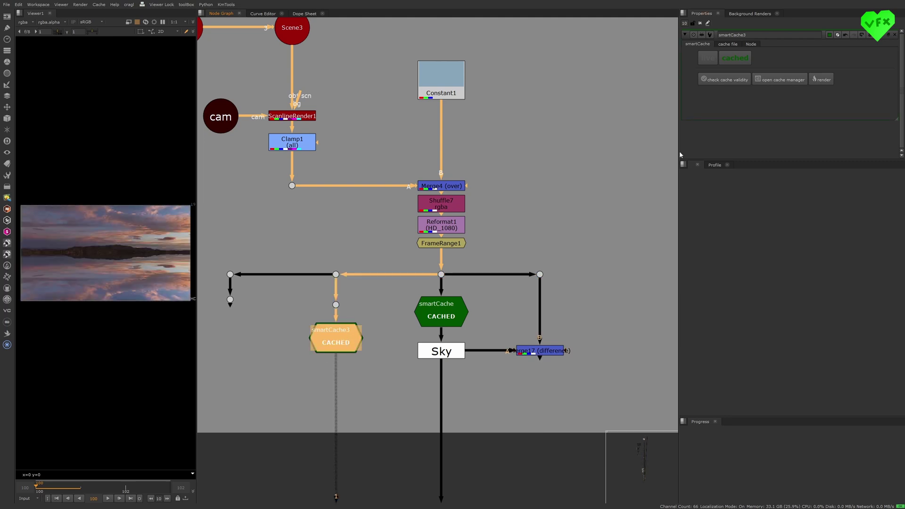
# Step: Run the cache validity check on smartCache3 and acknowledge that all frames are valid
pyautogui.click(733, 80)
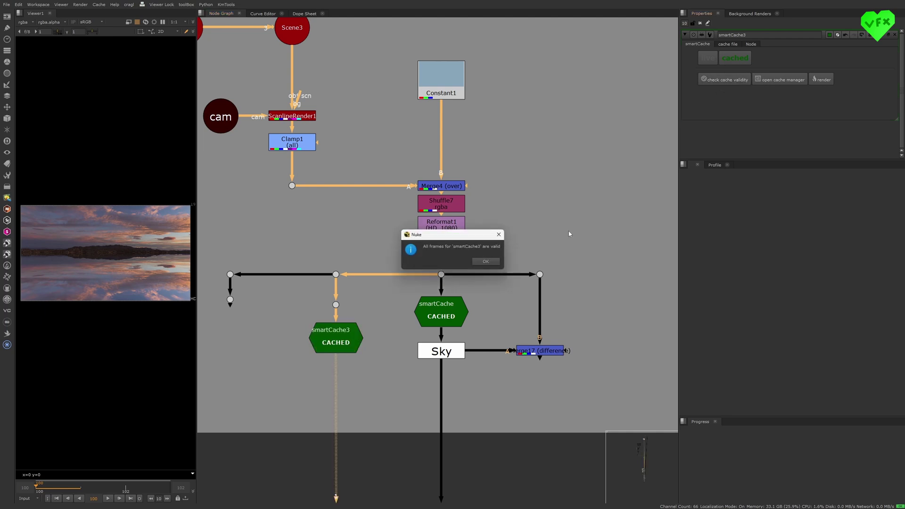
pyautogui.moveTo(466, 237); pyautogui.dragTo(552, 207)
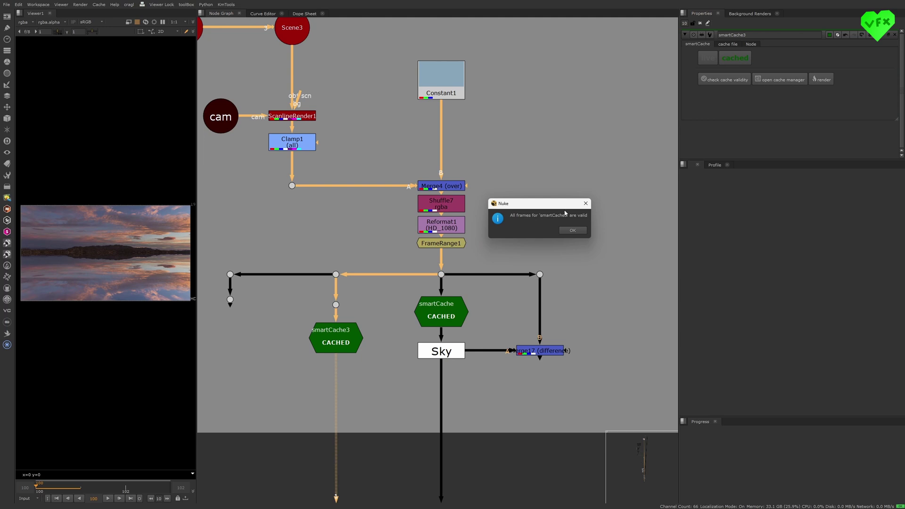
pyautogui.click(572, 230)
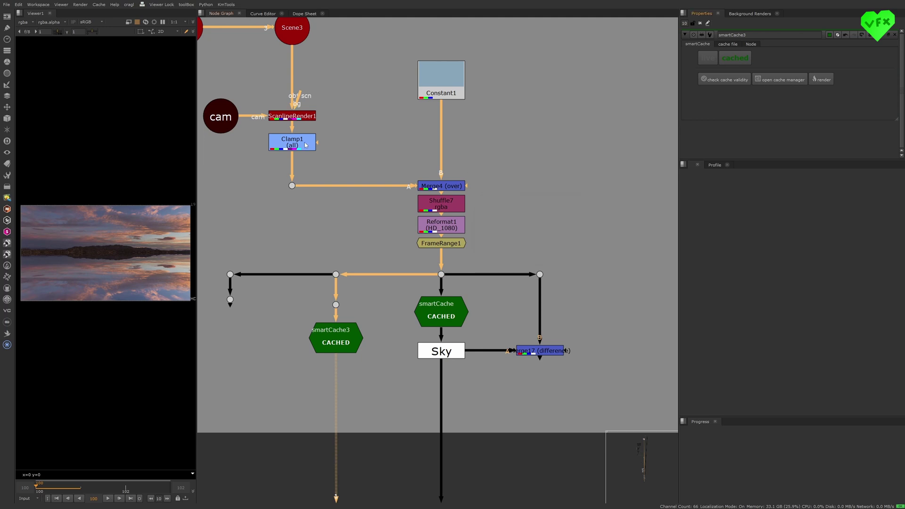
pyautogui.moveTo(359, 229); pyautogui.dragTo(432, 230, button='middle')
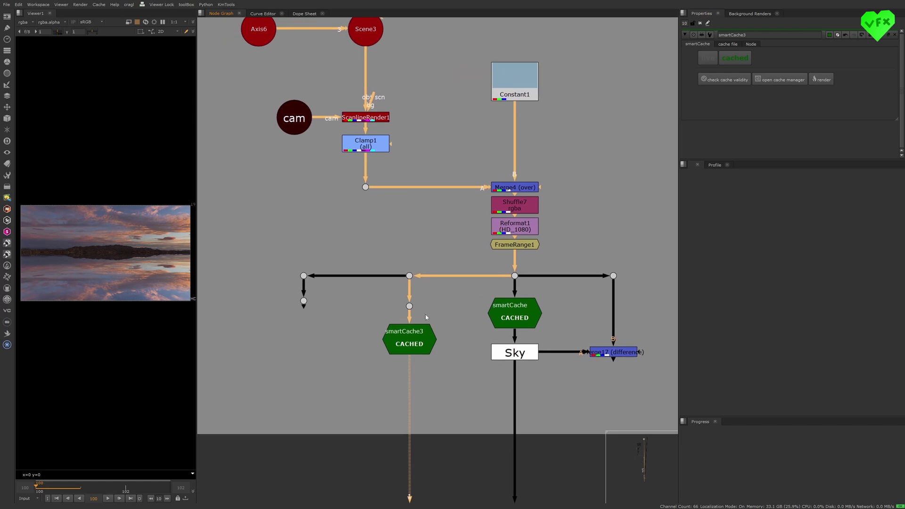
# Step: Open the smartCache manager and select the smartCache and smartCache3 entries in its list
pyautogui.click(783, 80)
pyautogui.moveTo(469, 143); pyautogui.dragTo(238, 98)
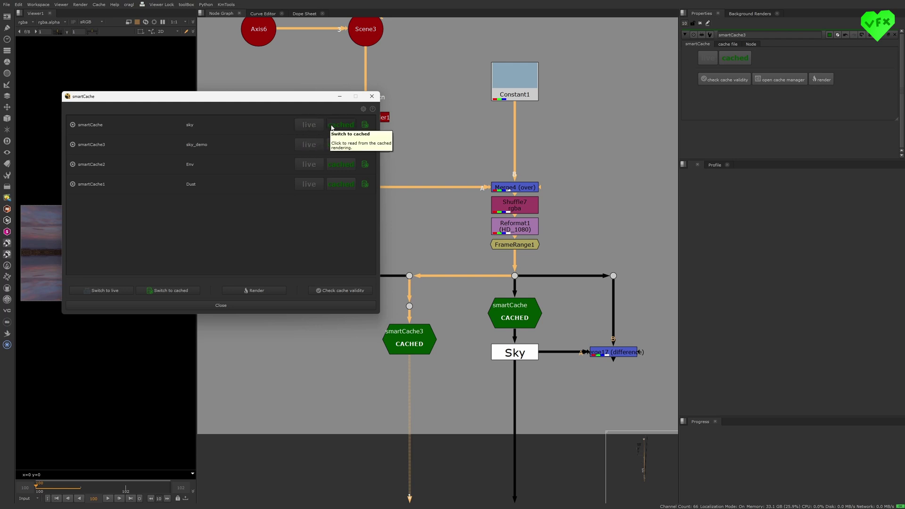
pyautogui.click(268, 127)
pyautogui.click(253, 187)
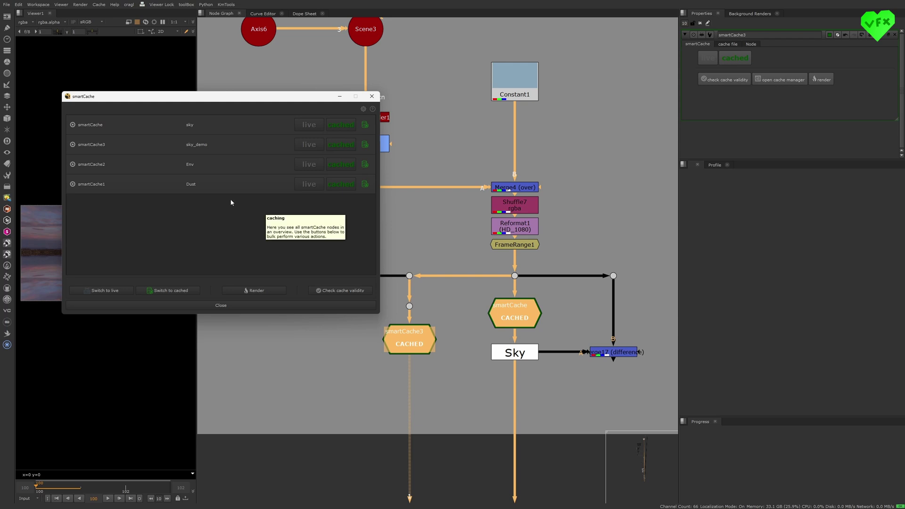
# Step: Jump to the Dust, Env and sky_demo cache nodes, then show the manager's settings page
pyautogui.click(189, 189)
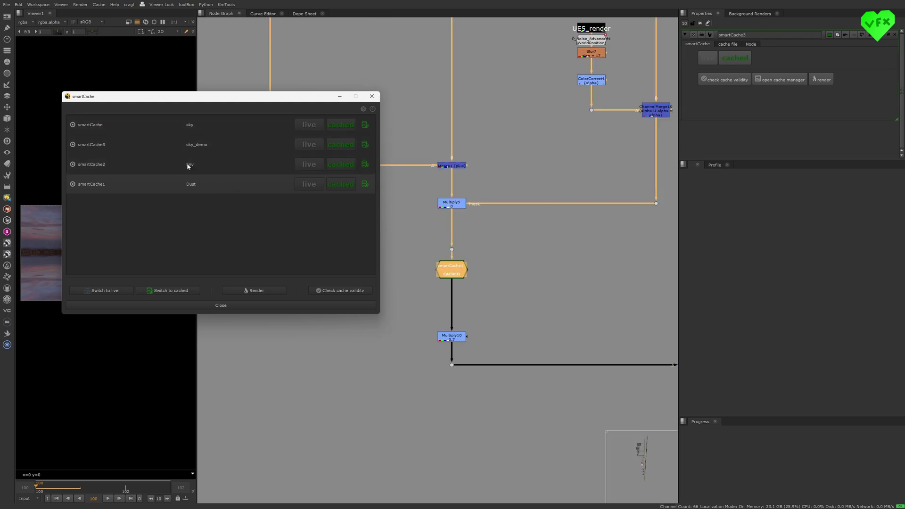
pyautogui.click(188, 166)
pyautogui.click(179, 145)
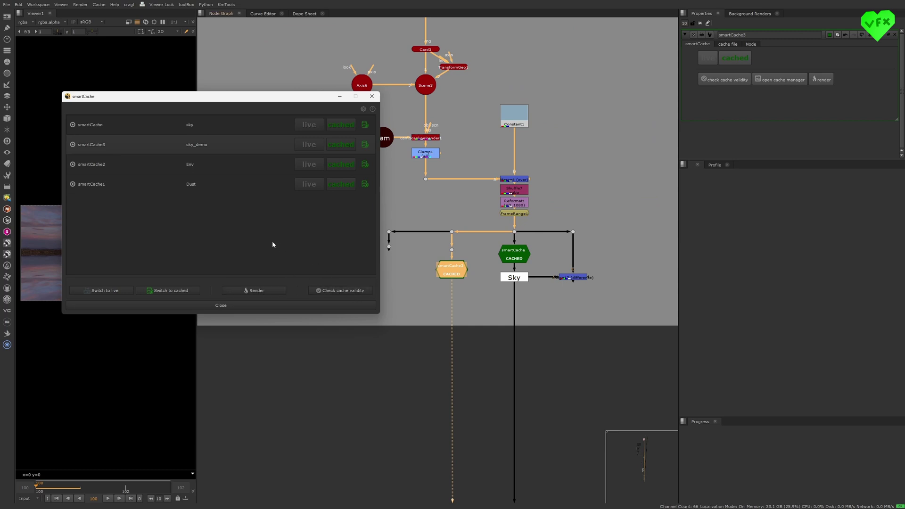
pyautogui.click(363, 108)
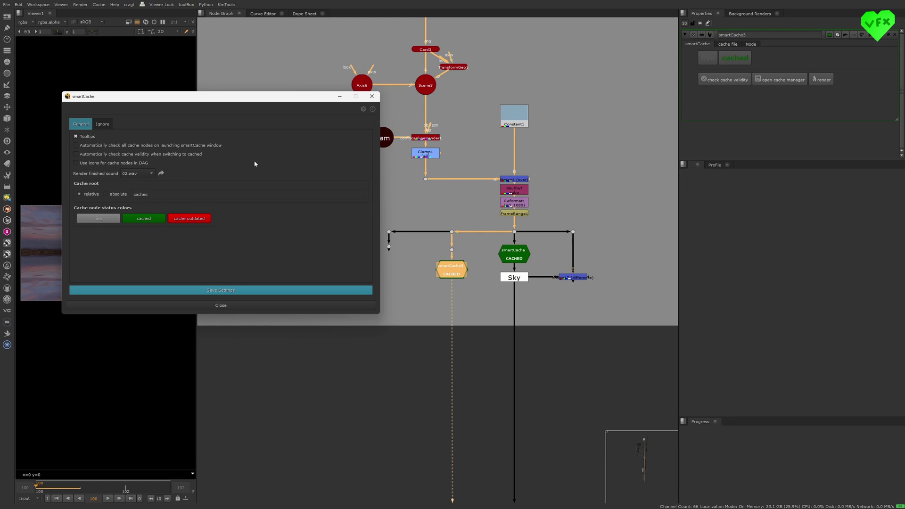
# Step: Close the cache manager and select the Dot on the leftmost Sky branch
pyautogui.click(371, 97)
pyautogui.moveTo(400, 255); pyautogui.dragTo(357, 257, button='middle')
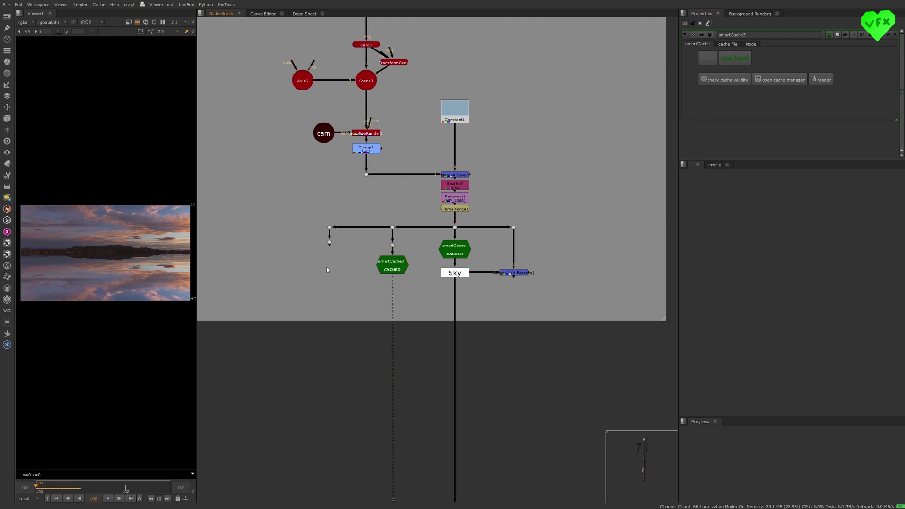
pyautogui.moveTo(318, 250); pyautogui.dragTo(353, 246)
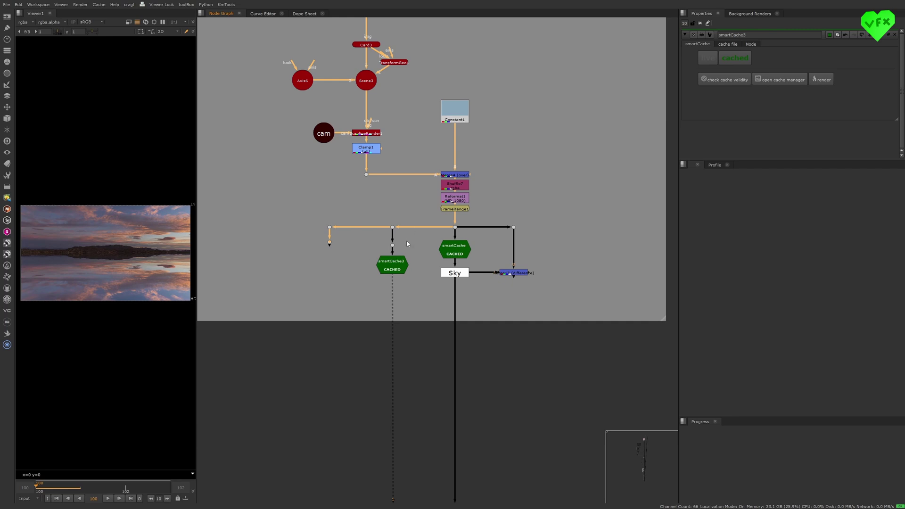
# Step: Create a smartCache4 node under that Dot, its cache dialog showing frames 100-102
pyautogui.click(779, 79)
pyautogui.moveTo(412, 141); pyautogui.dragTo(260, 140)
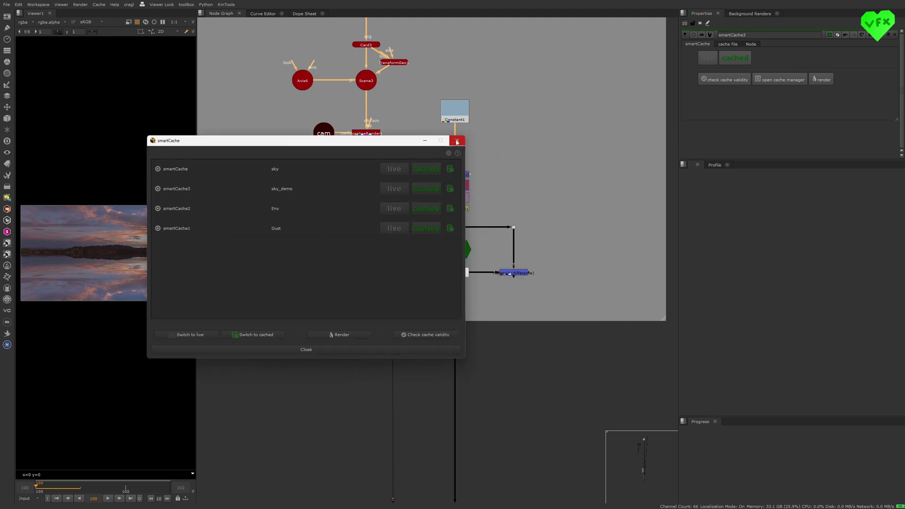
pyautogui.click(456, 141)
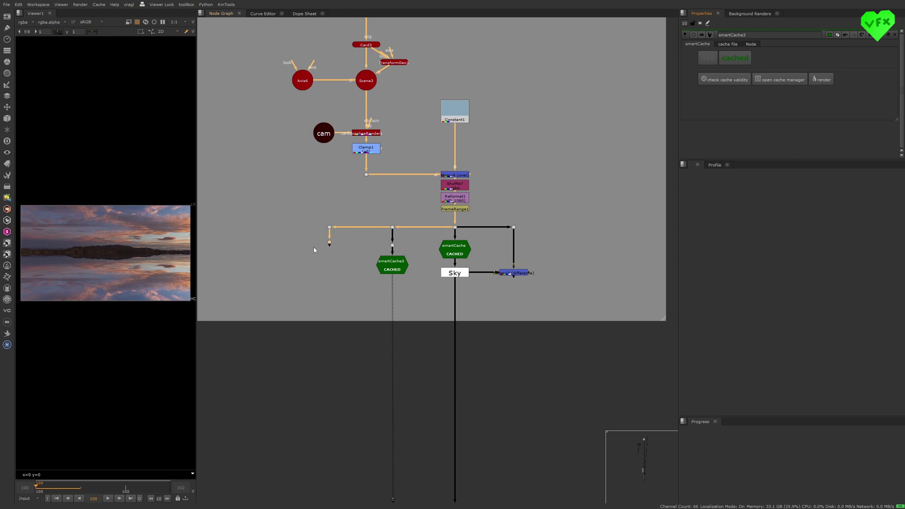
pyautogui.press('Tab')
pyautogui.press('Return')
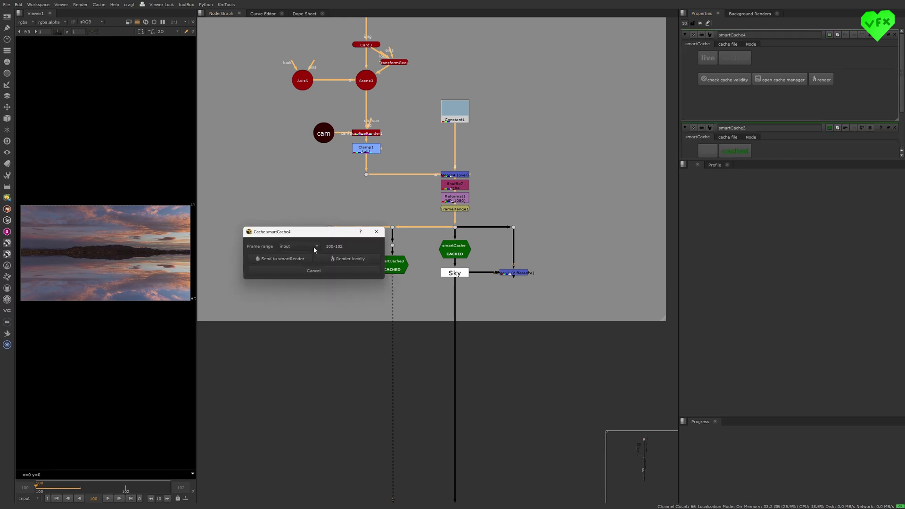
# Step: Leave smartCache4 uncached and LIVE, then bring up smartRender with F5 and close it
pyautogui.click(376, 231)
pyautogui.click(359, 256)
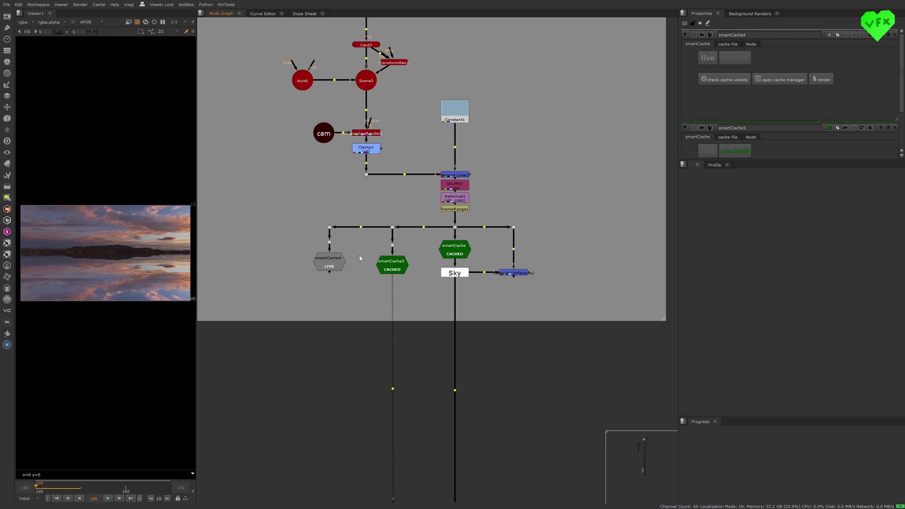
pyautogui.press('F5')
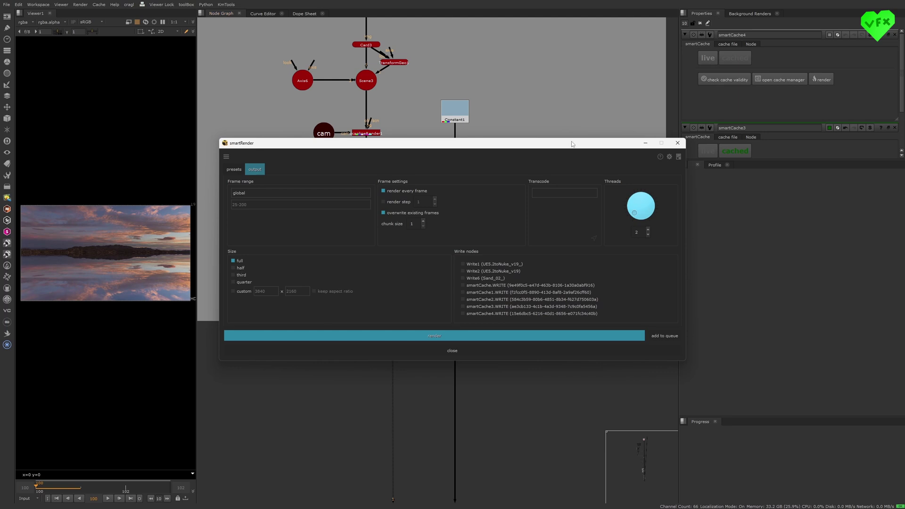
pyautogui.moveTo(571, 143); pyautogui.dragTo(510, 167)
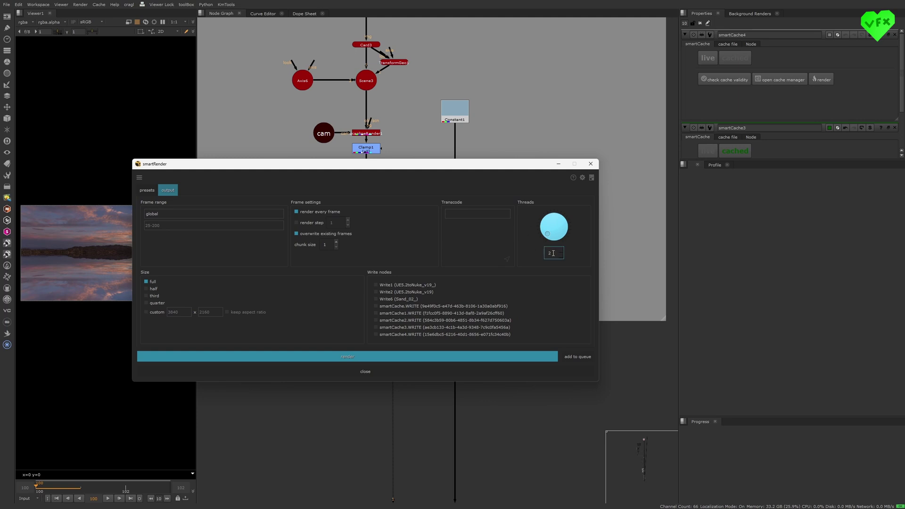
pyautogui.click(590, 165)
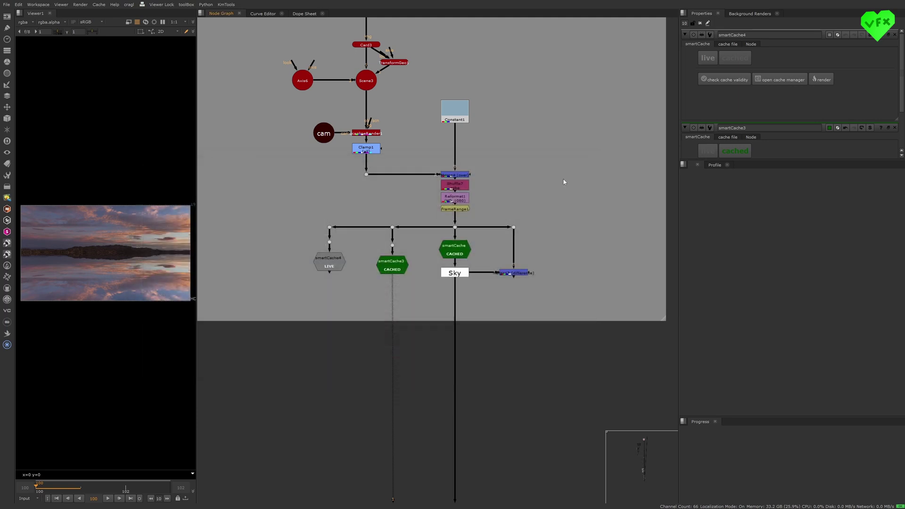
pyautogui.scroll(-15, 513, 206)
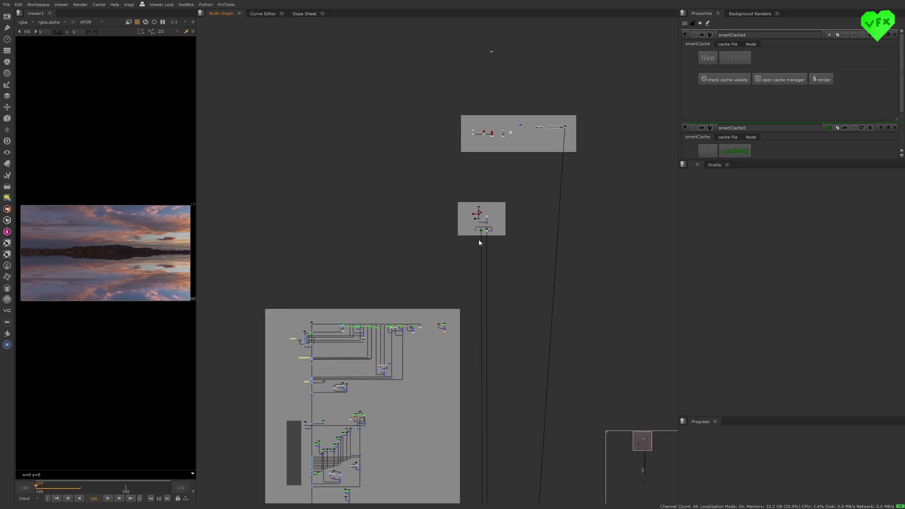
pyautogui.scroll(-3, 477, 245)
pyautogui.moveTo(405, 439); pyautogui.dragTo(573, 182)
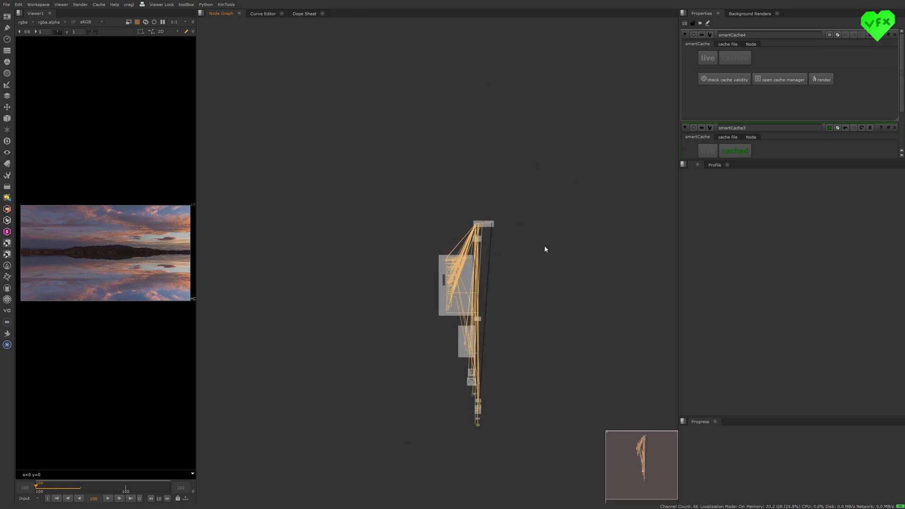
pyautogui.click(529, 241)
pyautogui.moveTo(467, 243); pyautogui.dragTo(493, 234)
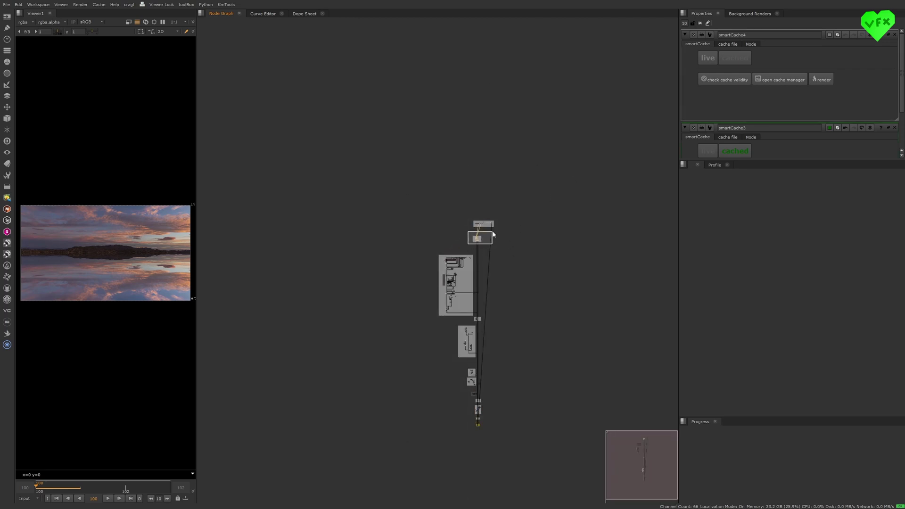
pyautogui.press('f')
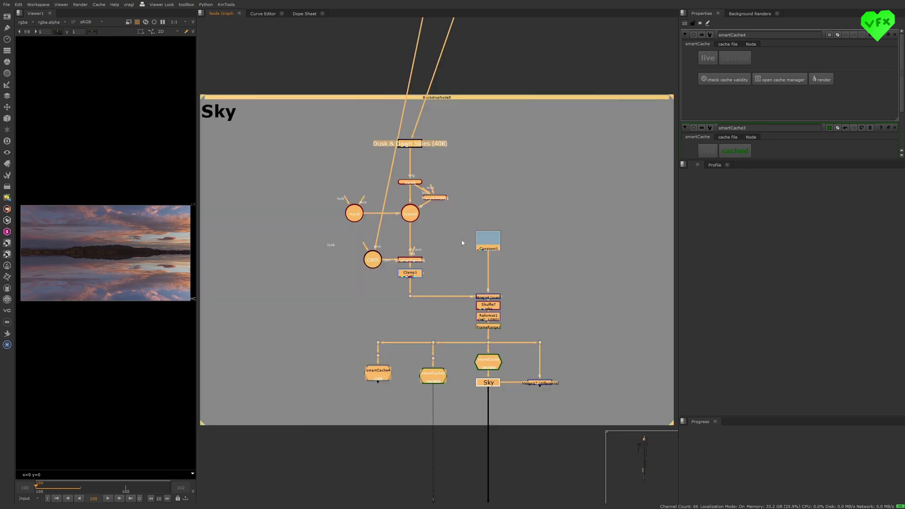
pyautogui.click(470, 214)
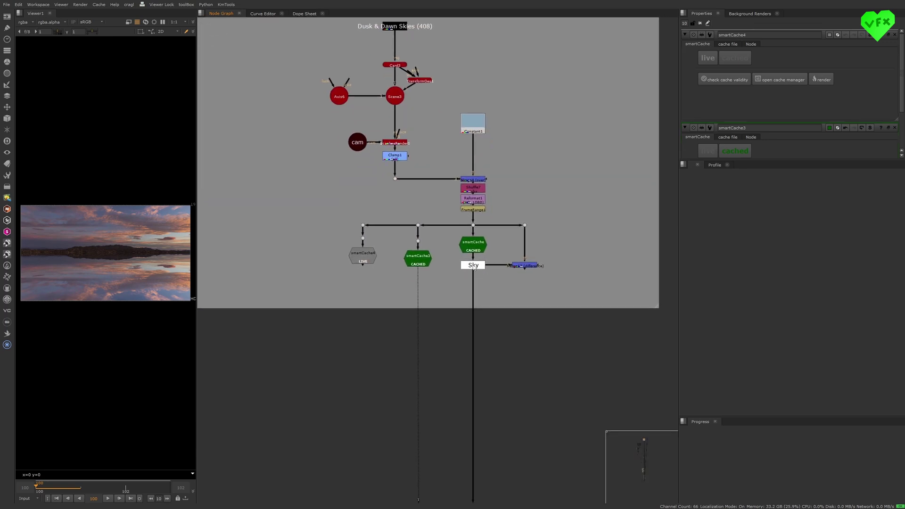
pyautogui.scroll(4, 474, 267)
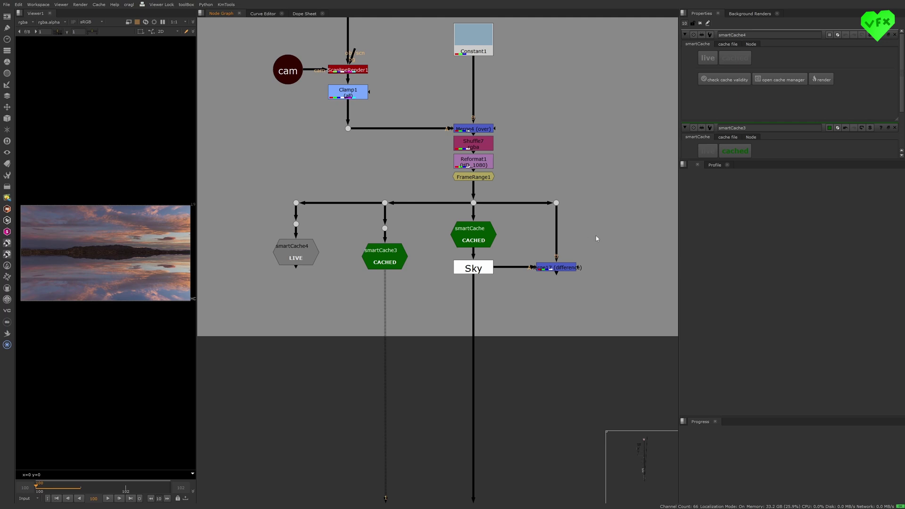
pyautogui.moveTo(596, 238); pyautogui.dragTo(591, 265, button='middle')
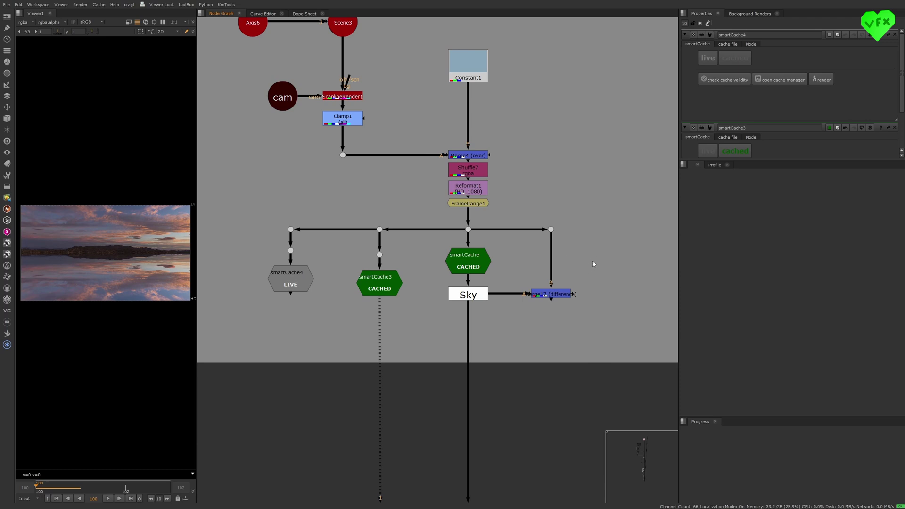
pyautogui.scroll(-2, 585, 262)
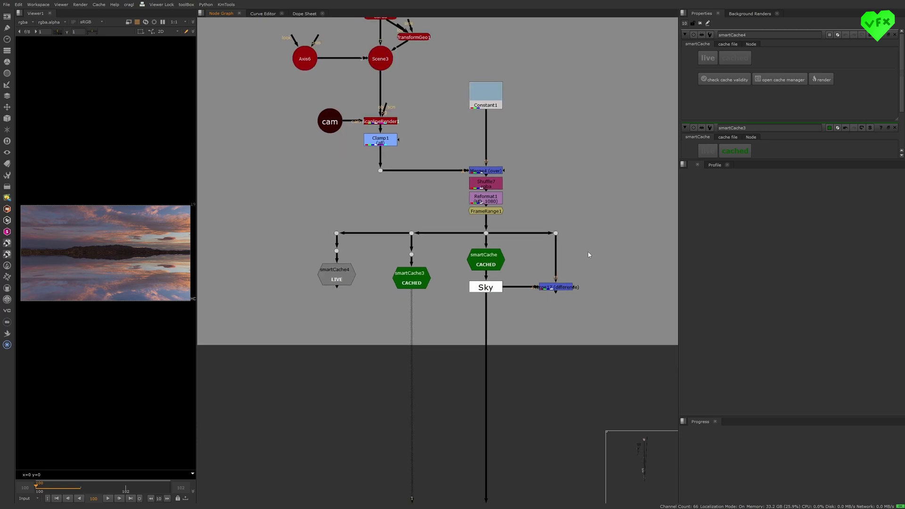